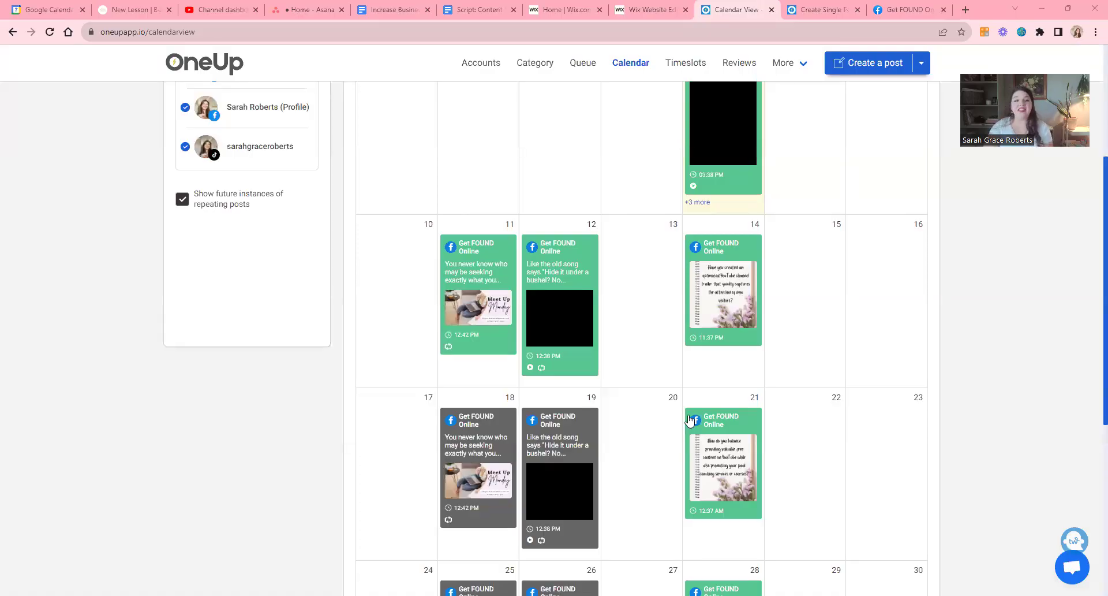
# - Look at the queue of scheduled posts and open the page for bulk uploading posts
pyautogui.scroll(4, 690, 420)
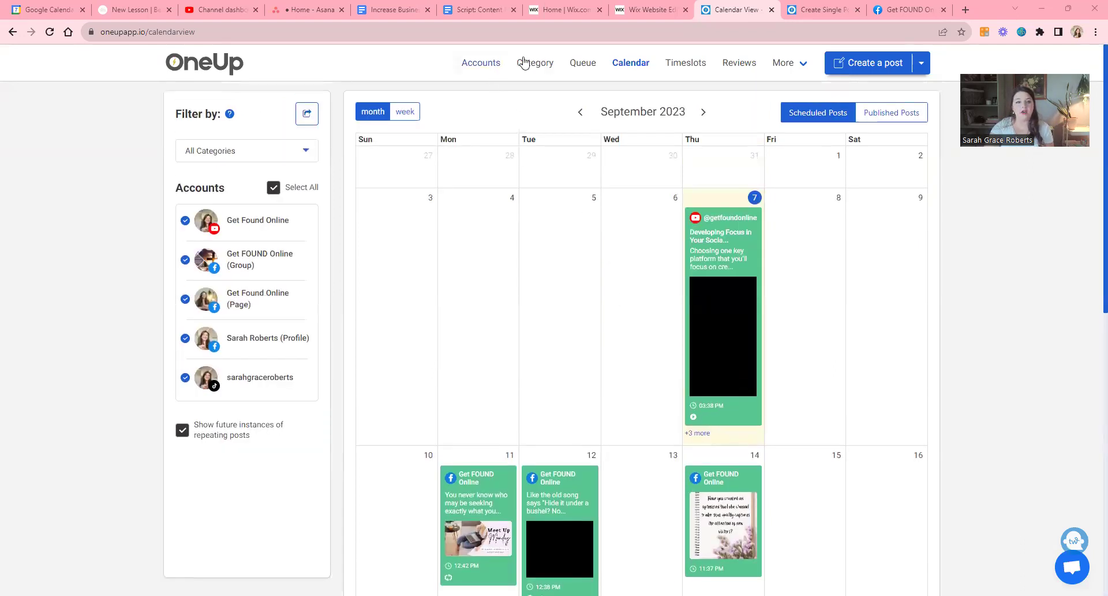
pyautogui.click(209, 69)
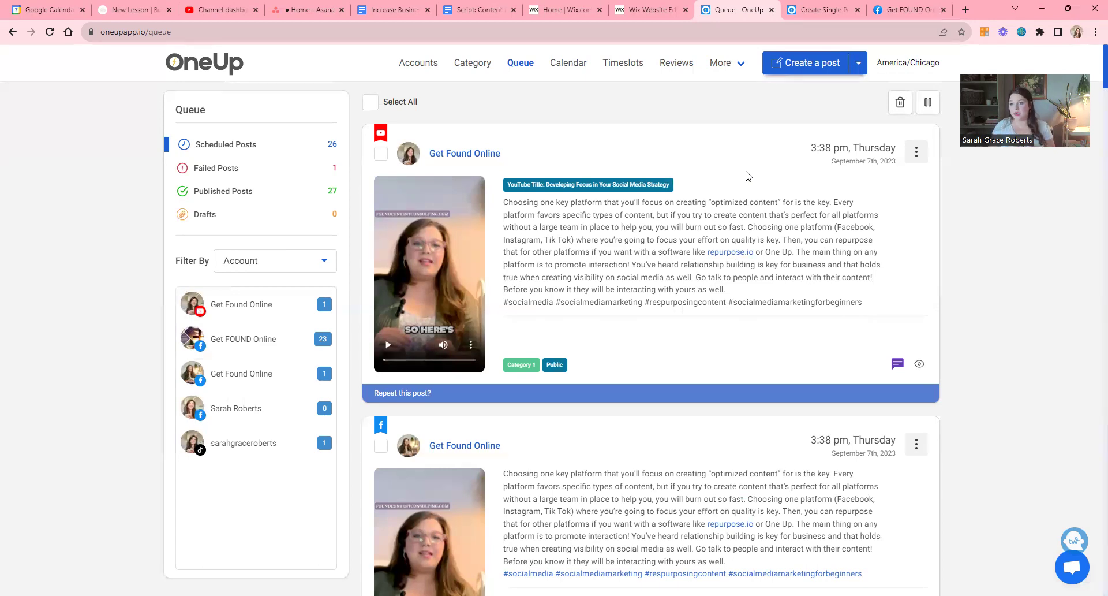
pyautogui.click(860, 64)
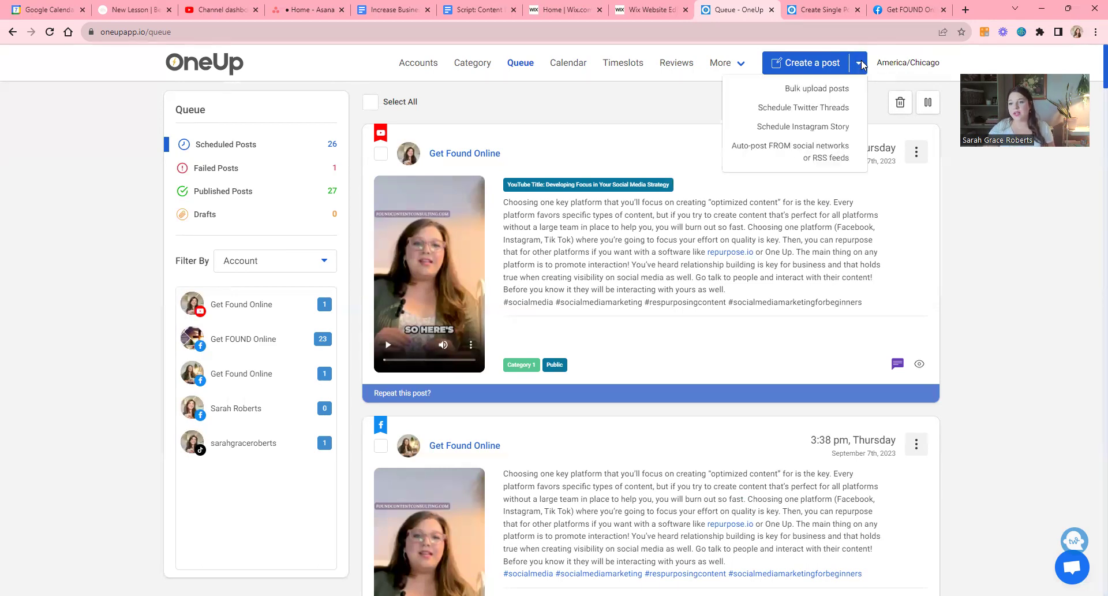
pyautogui.click(835, 89)
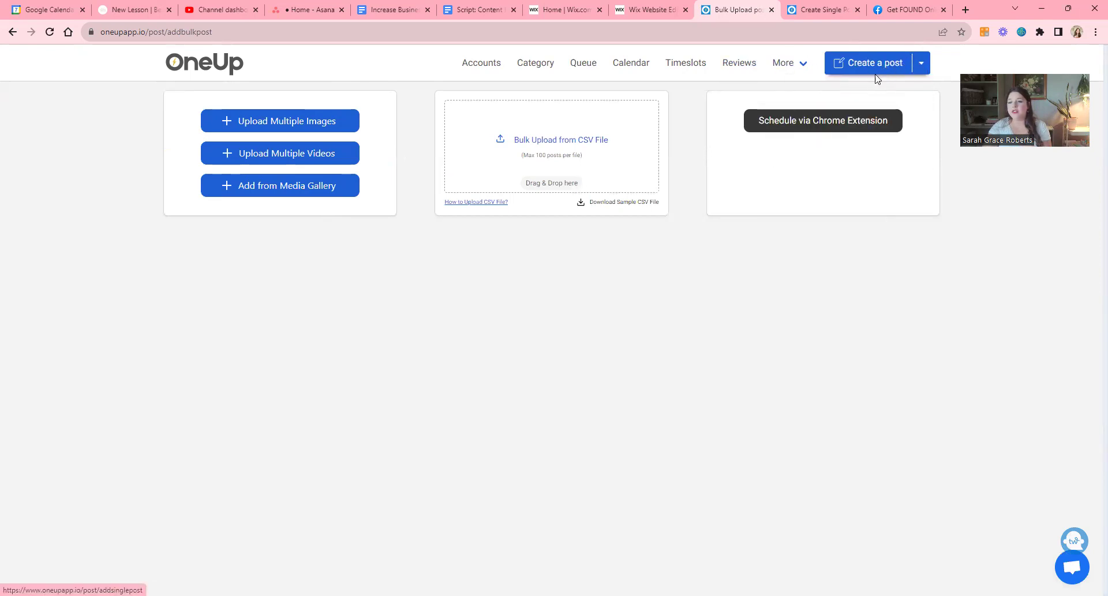
pyautogui.click(781, 68)
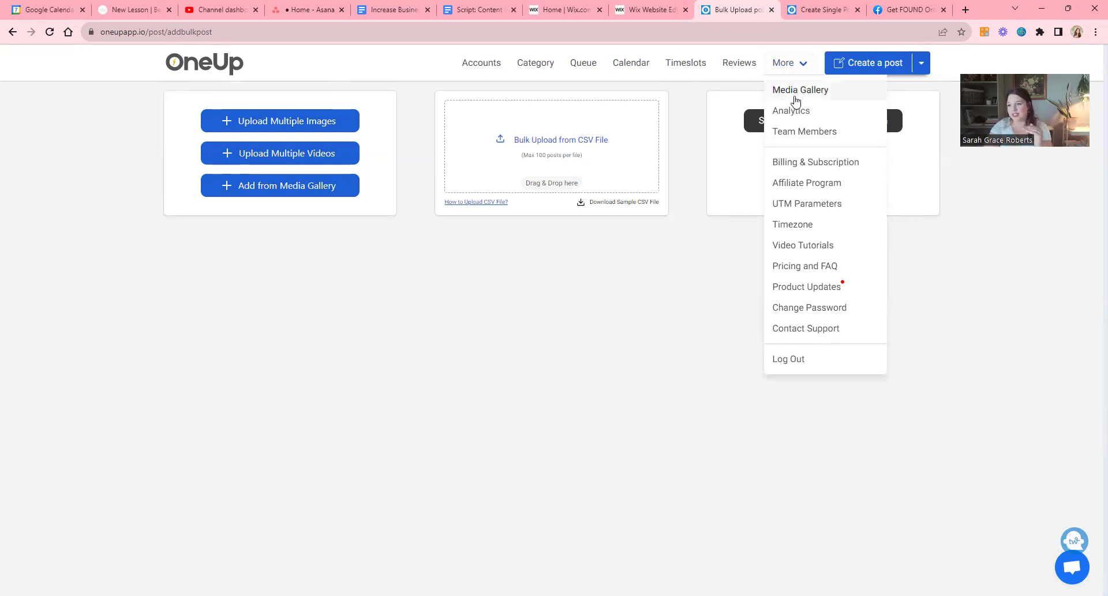
# - Start a new post for September 13, 2023 from the monthly calendar
pyautogui.click(631, 64)
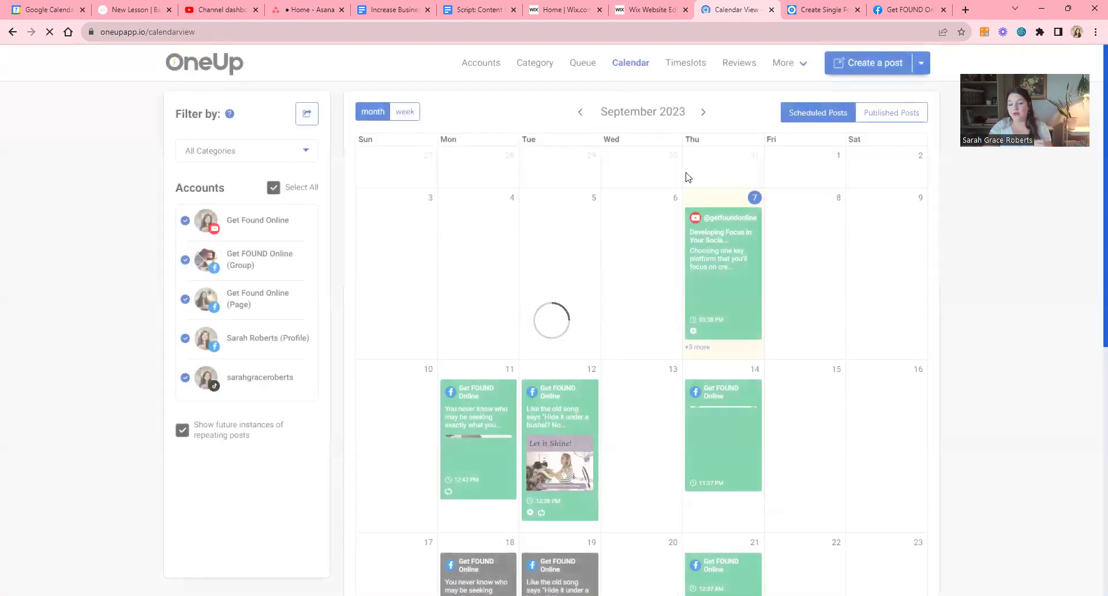
pyautogui.scroll(-2, 664, 311)
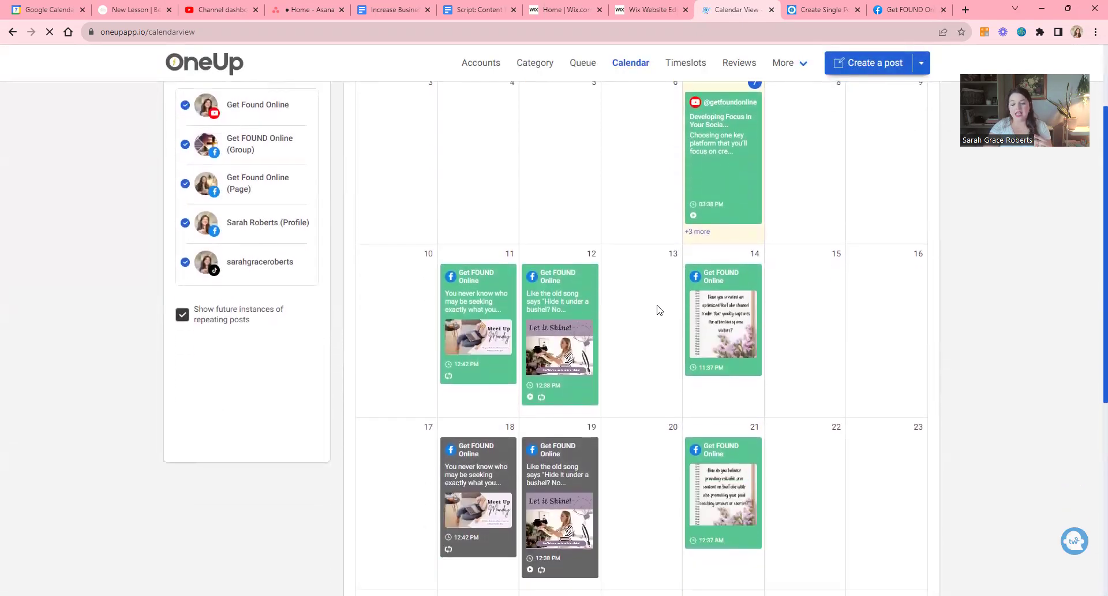
pyautogui.scroll(-2, 660, 310)
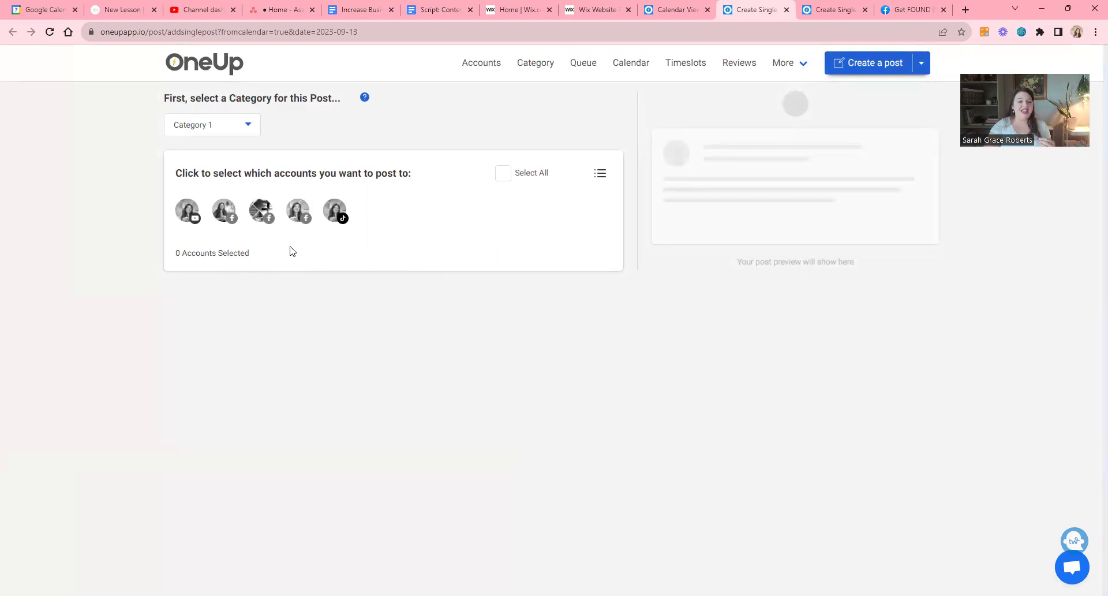
# - Choose the Get FOUND Online Facebook group as the account for the new post
pyautogui.click(260, 212)
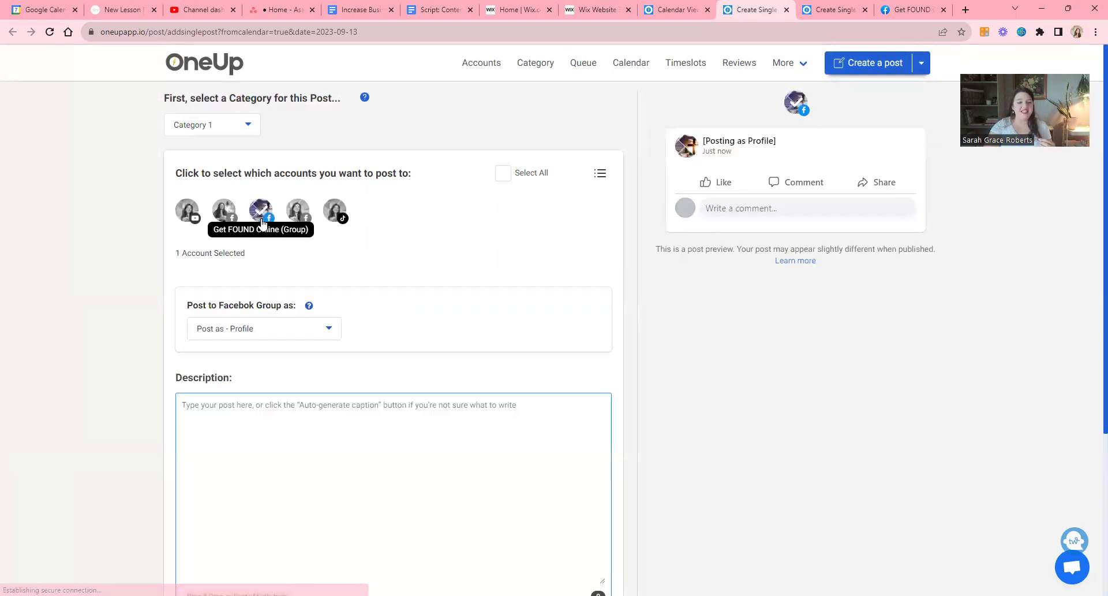
pyautogui.scroll(-1, 264, 211)
pyautogui.scroll(1, 267, 208)
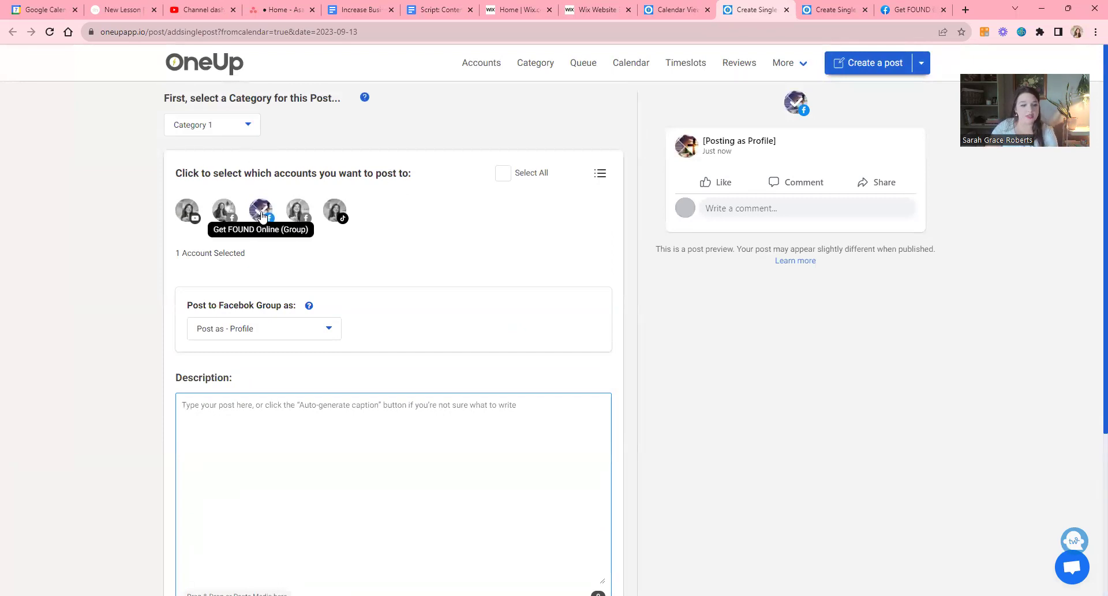
pyautogui.scroll(-1, 266, 210)
pyautogui.scroll(-1, 242, 261)
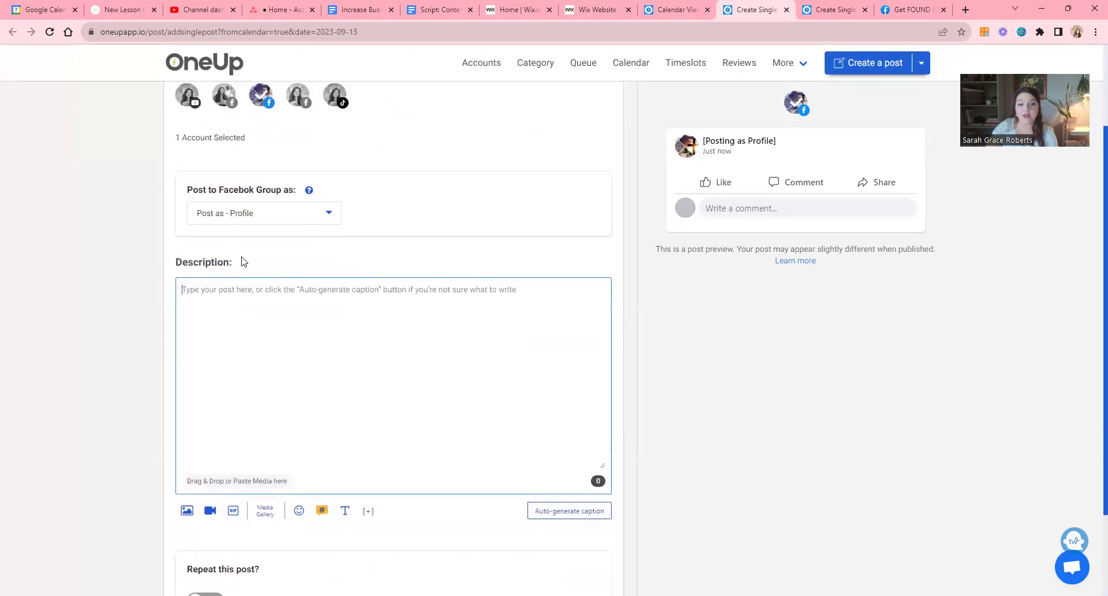
pyautogui.scroll(-1, 242, 261)
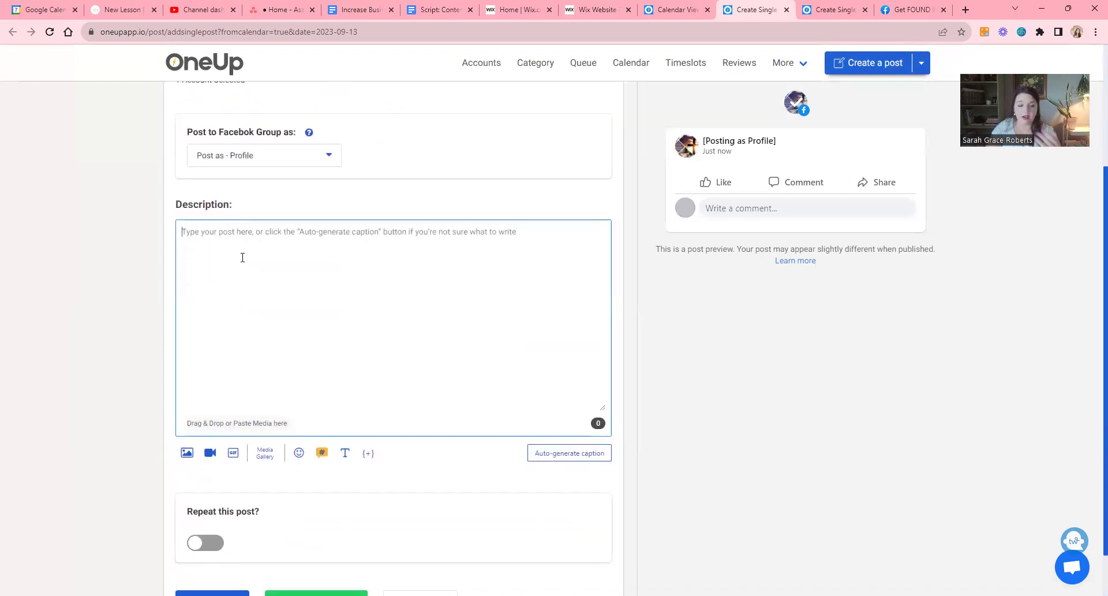
pyautogui.click(241, 257)
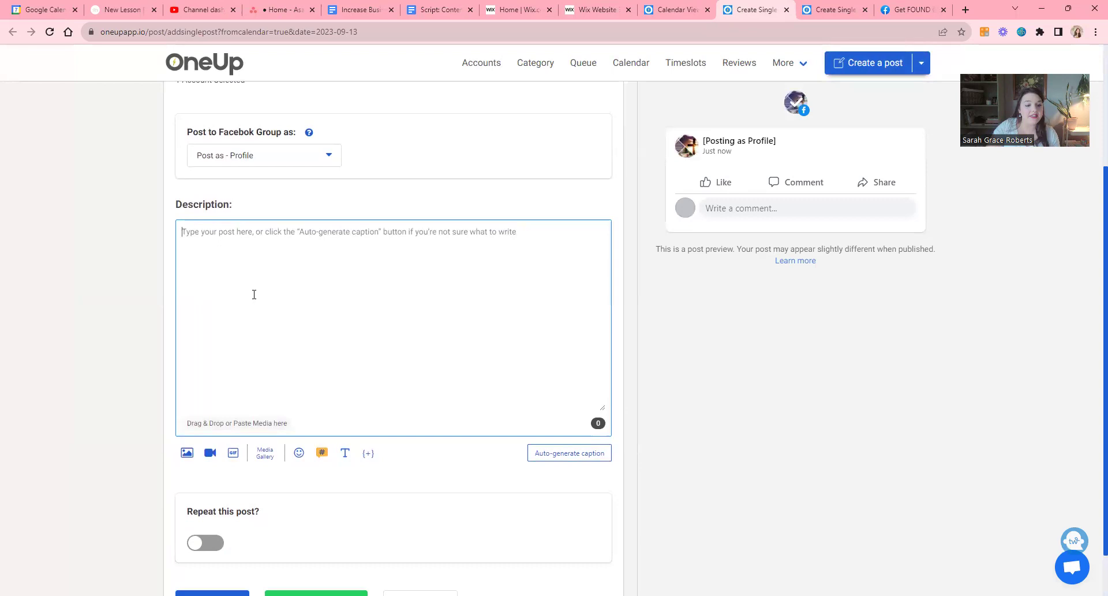
# - Upload the image "working on wednesday.png" from the computer and attach it to the post
pyautogui.scroll(-1, 254, 294)
pyautogui.click(187, 396)
pyautogui.click(234, 428)
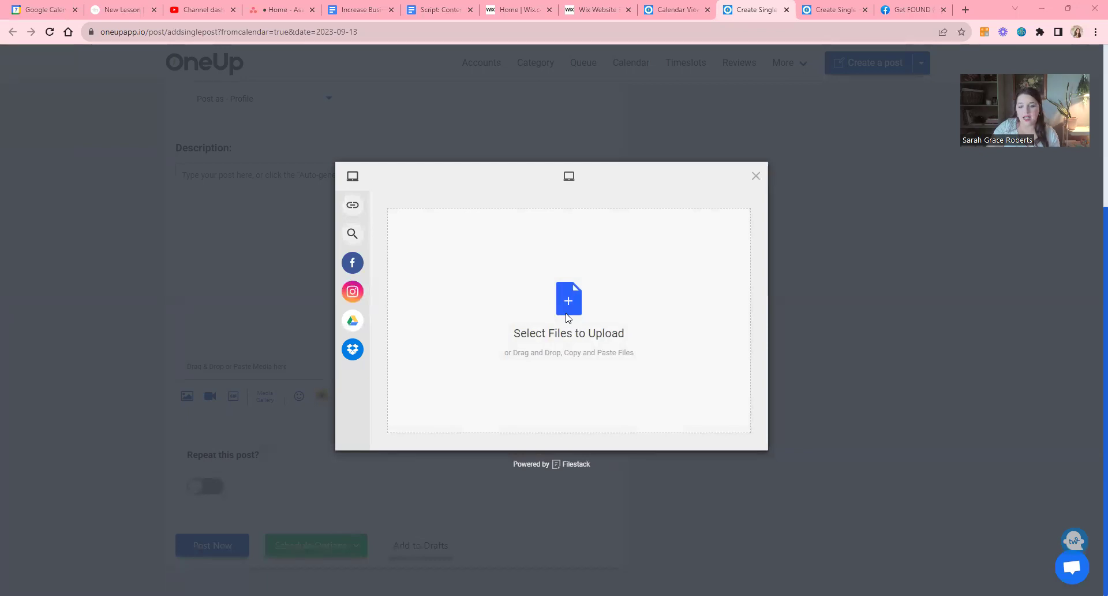
pyautogui.click(690, 519)
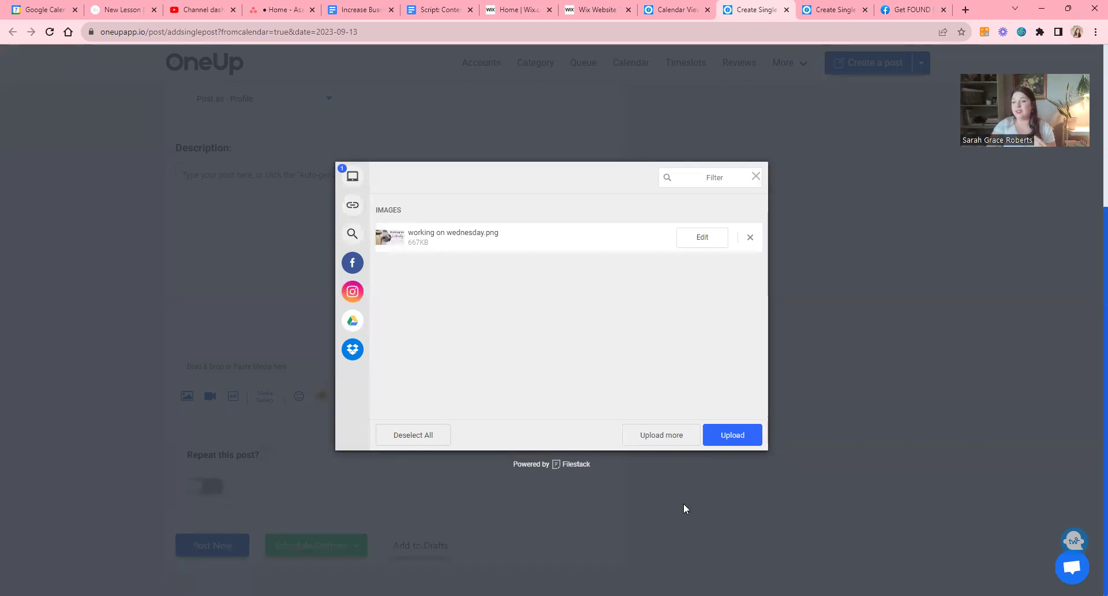
pyautogui.click(743, 439)
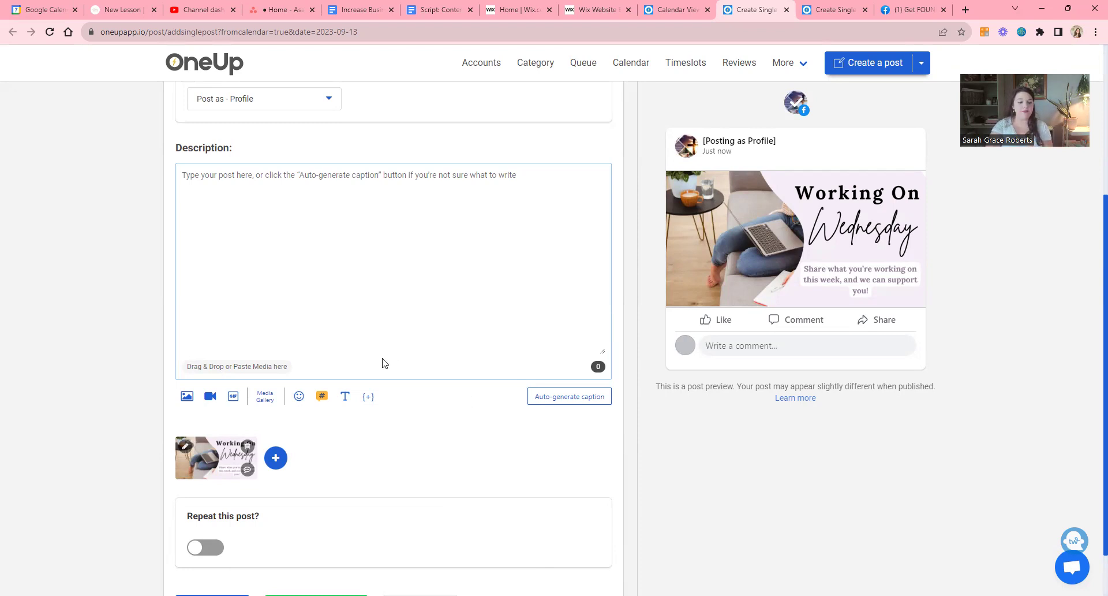
# - Turn on repetition for the post and set it to repeat every week
pyautogui.scroll(1, 385, 363)
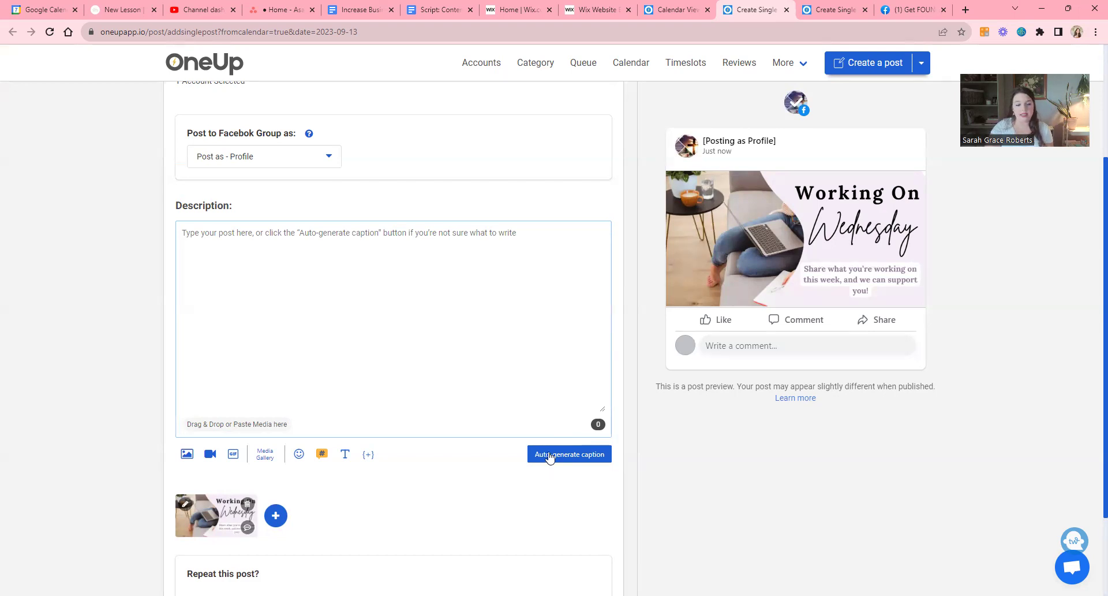
pyautogui.scroll(-1, 551, 457)
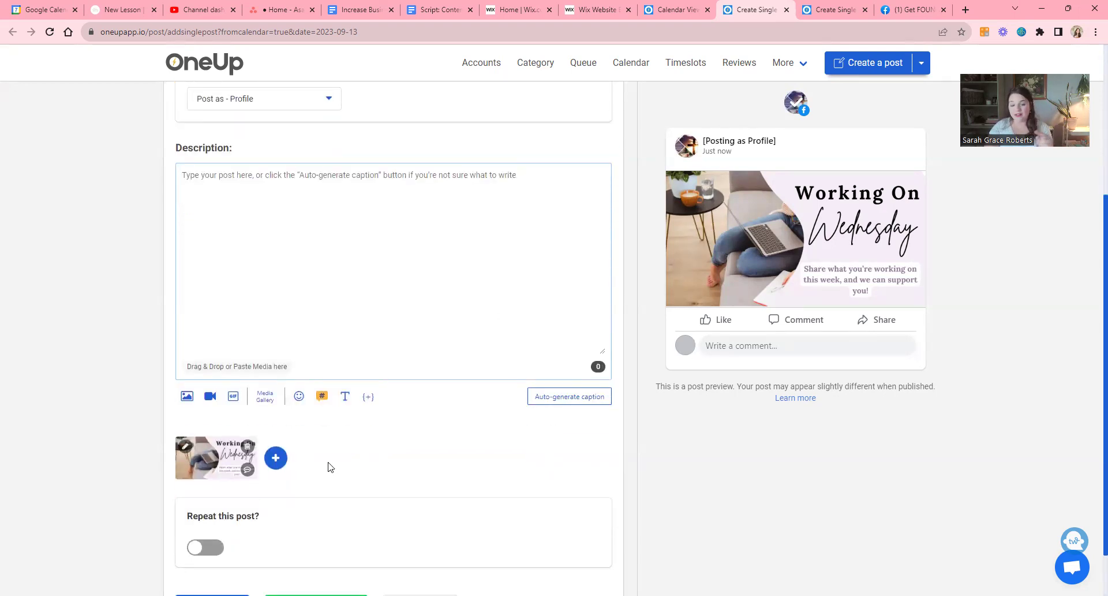
pyautogui.scroll(-1, 331, 467)
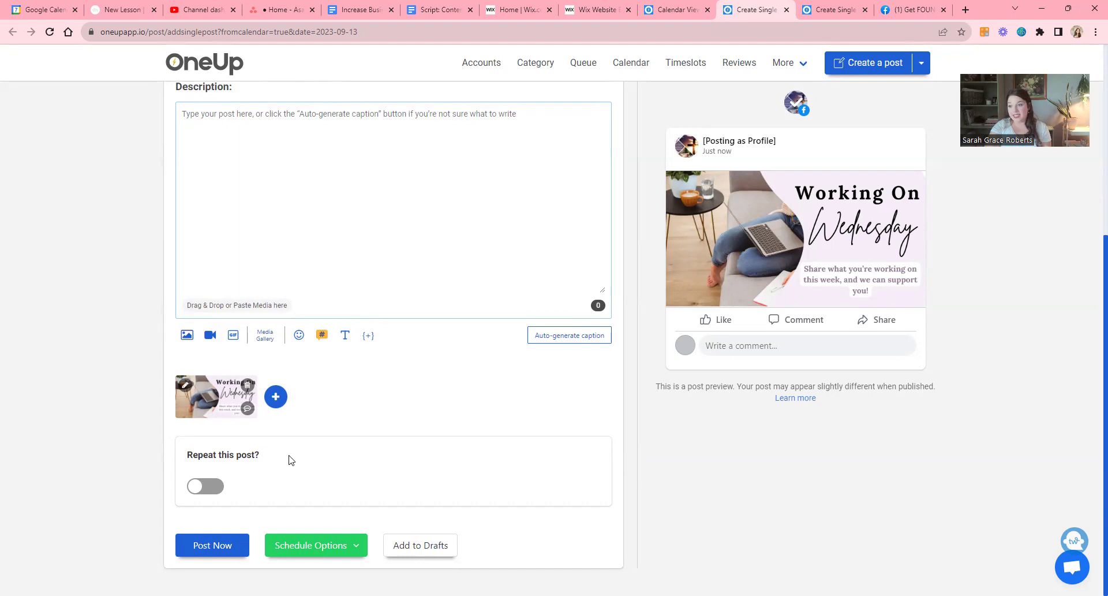
pyautogui.click(205, 488)
pyautogui.scroll(-2, 273, 483)
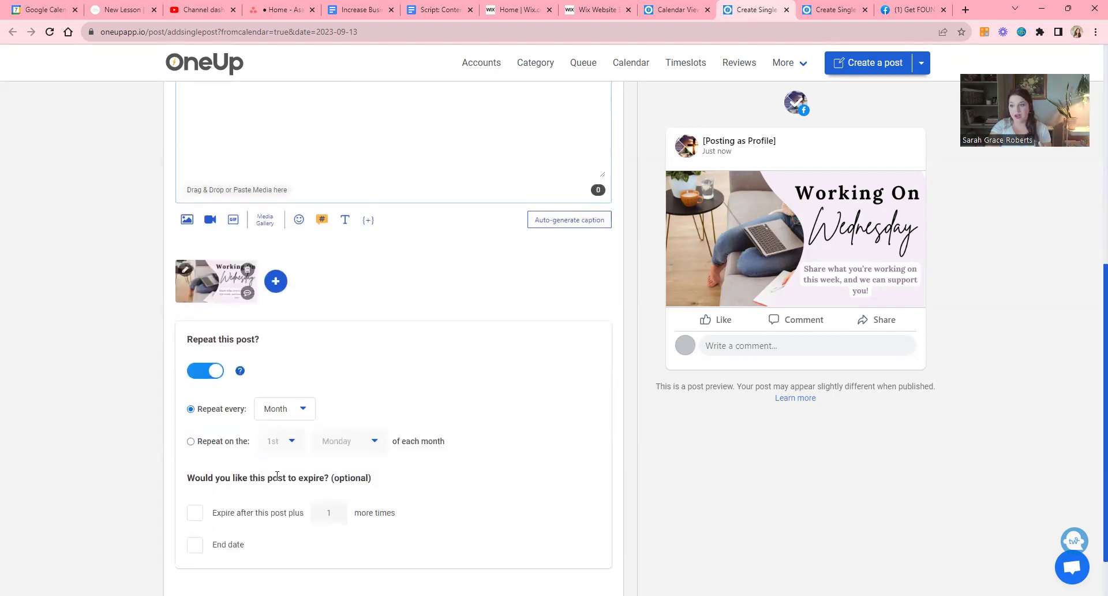
pyautogui.scroll(-1, 277, 475)
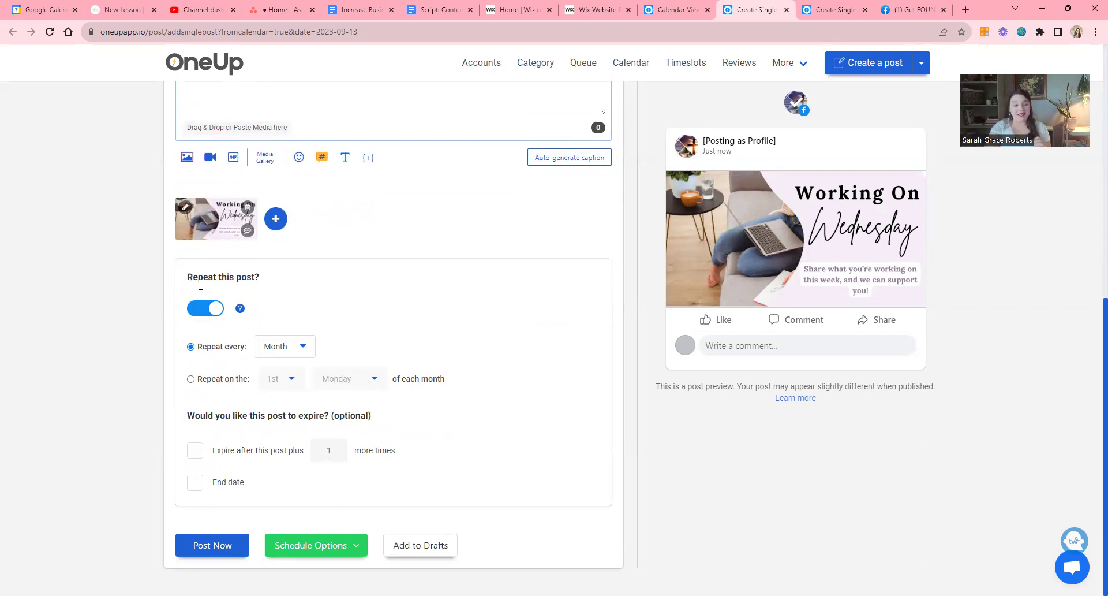
pyautogui.click(288, 352)
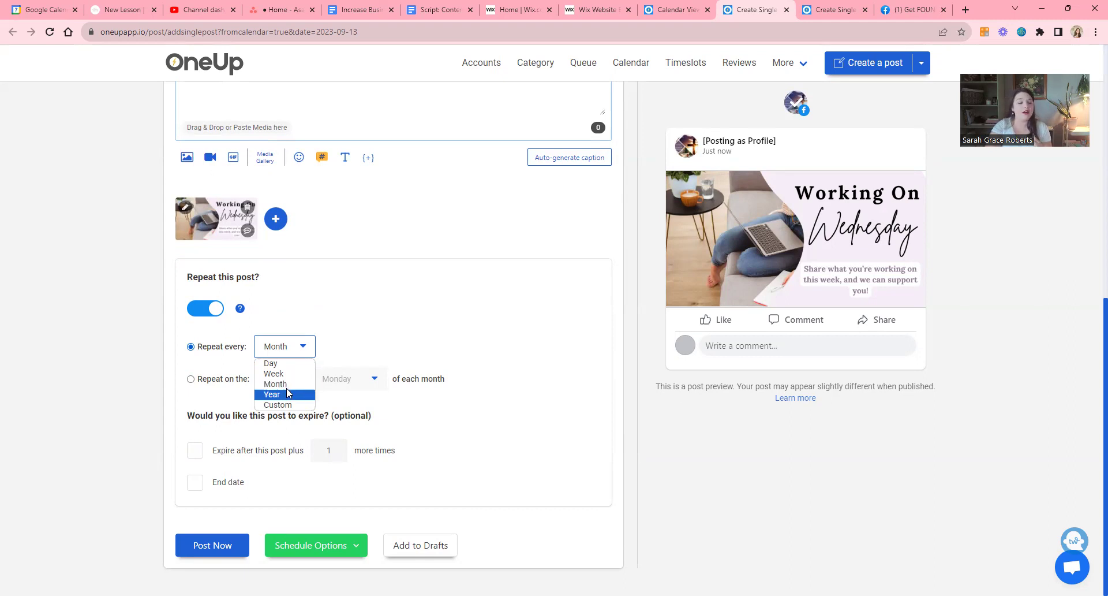
pyautogui.click(297, 375)
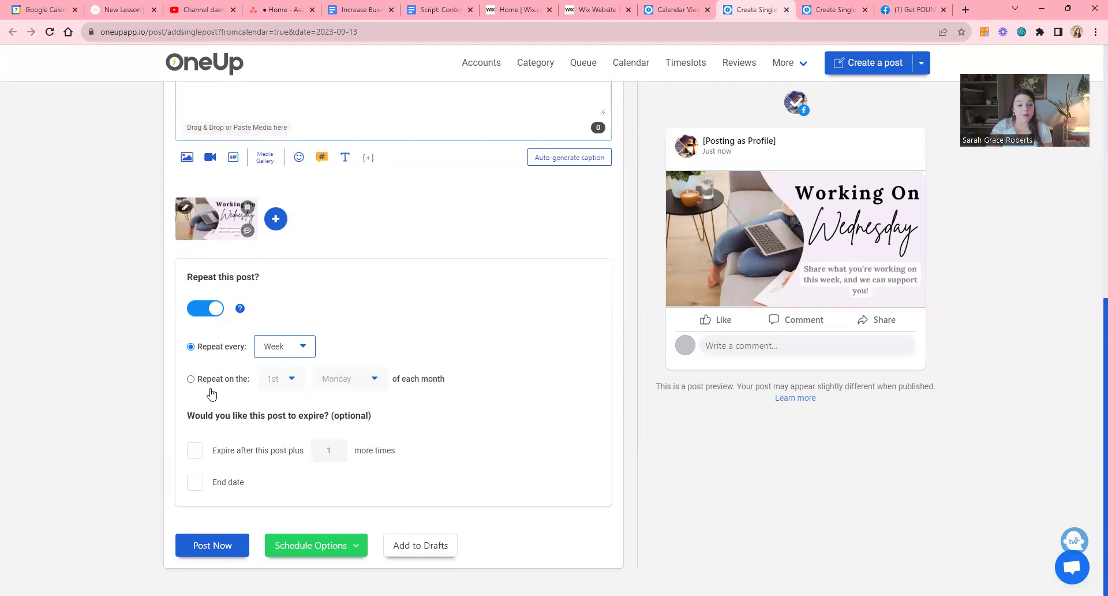
pyautogui.click(191, 380)
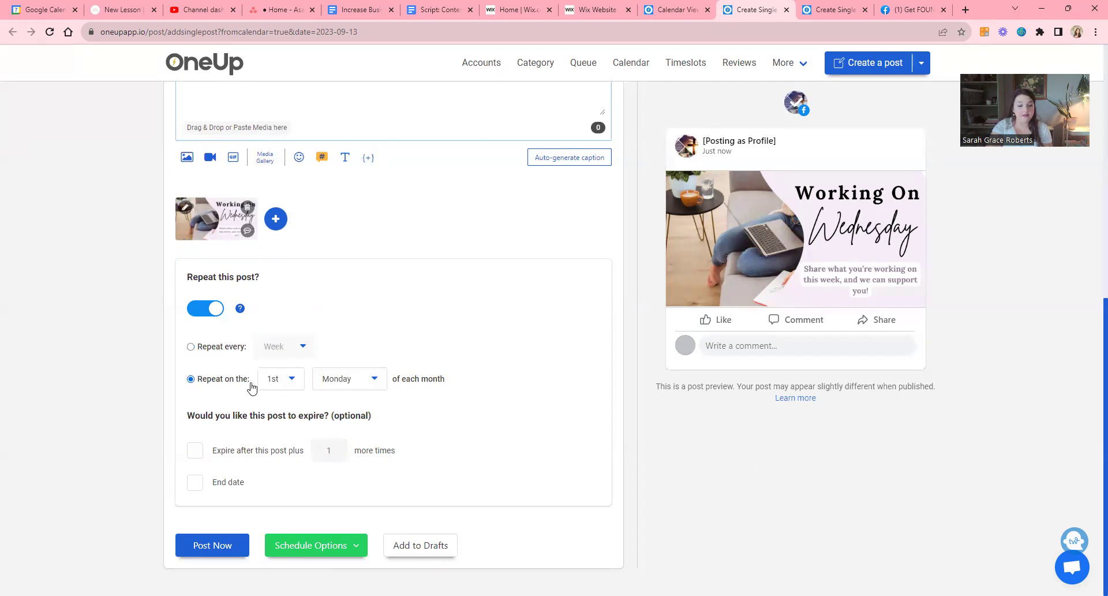
pyautogui.click(190, 347)
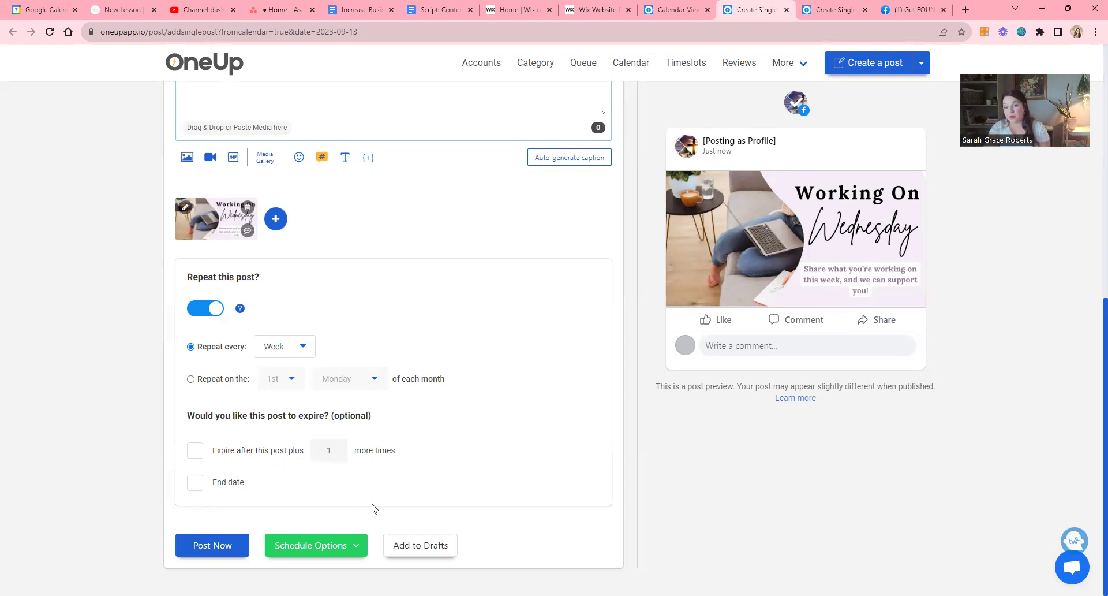
# - Schedule the post for Wednesday, September 13, 2023 at 11:15 am and go to the queue
pyautogui.click(324, 546)
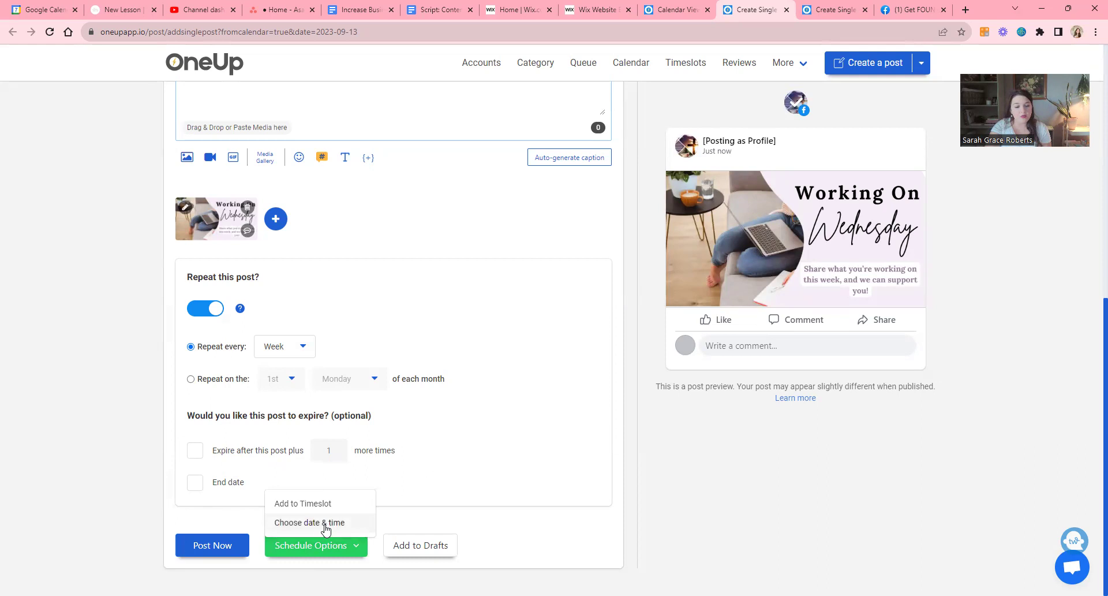
pyautogui.click(326, 524)
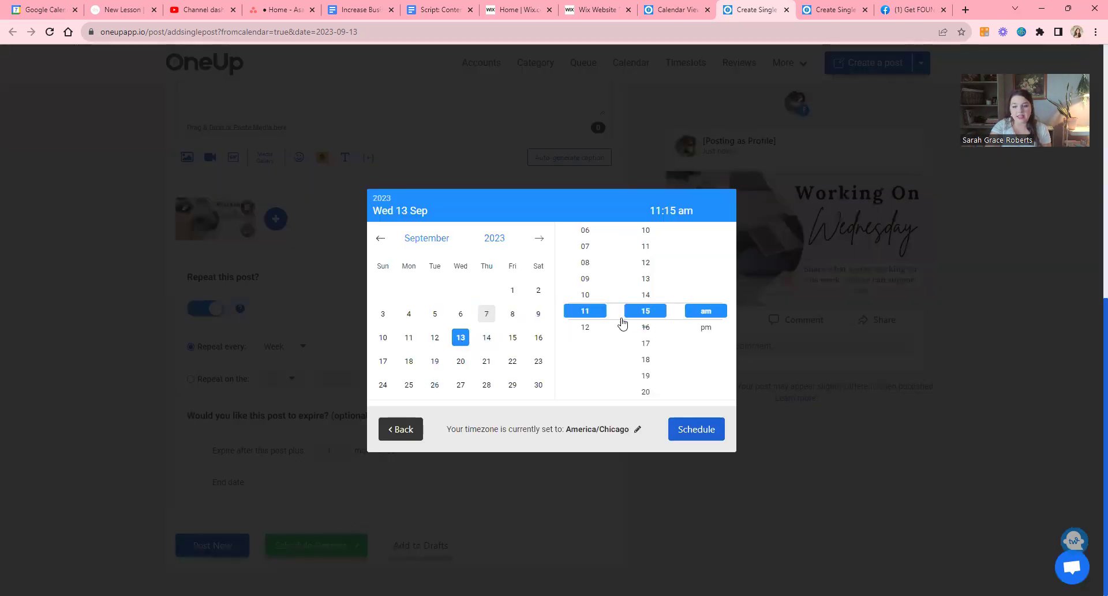
pyautogui.click(695, 442)
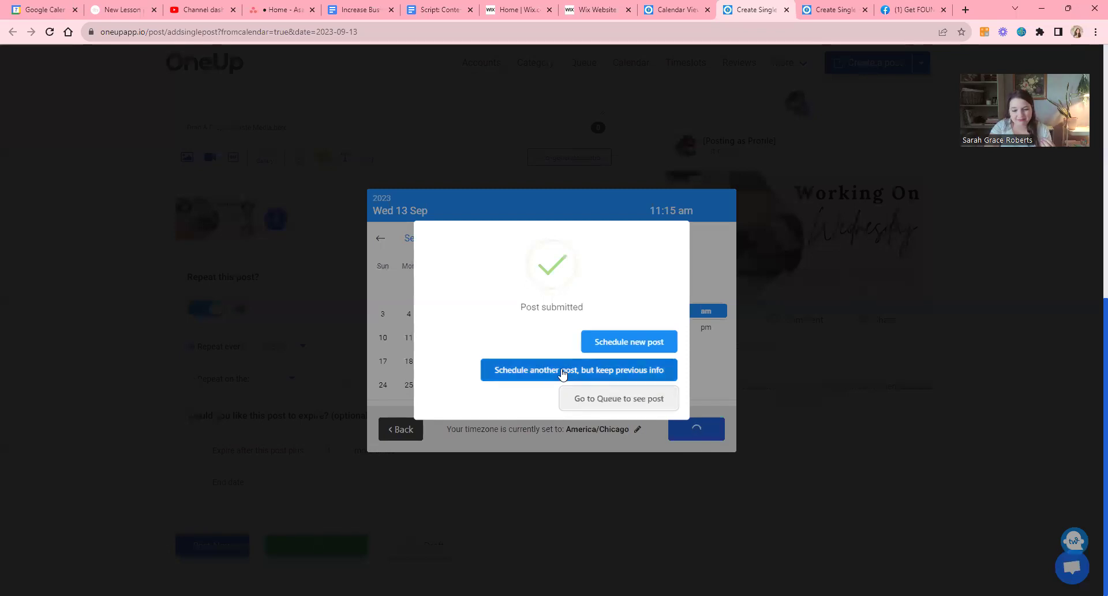
pyautogui.click(615, 403)
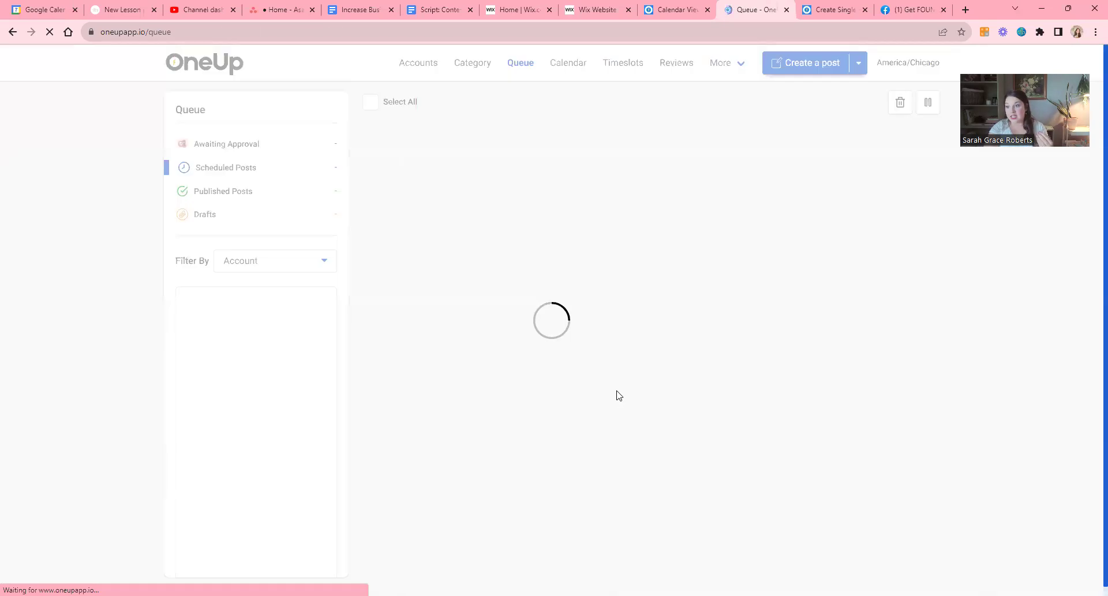
# - Reload the calendar view and examine the weekly instances of the Working On Wednesday post
pyautogui.click(671, 10)
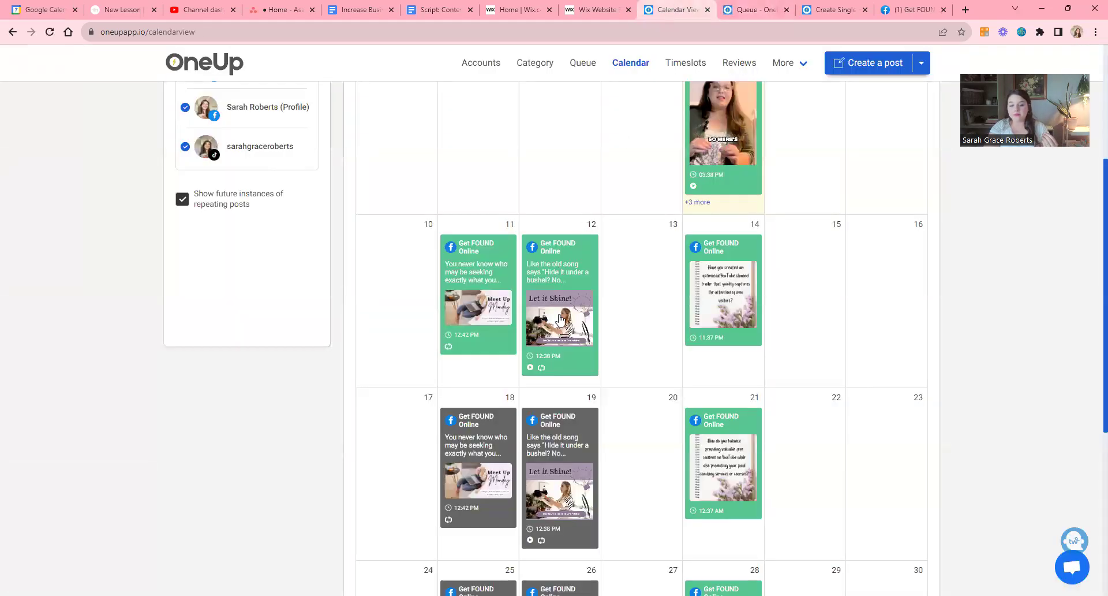
pyautogui.scroll(-2, 560, 320)
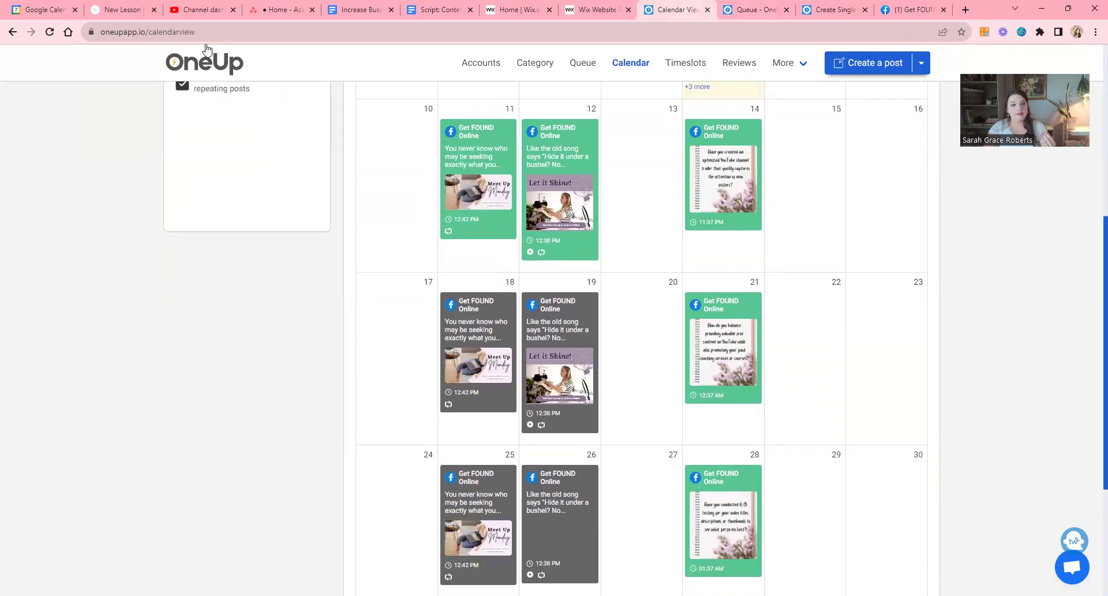
pyautogui.click(50, 33)
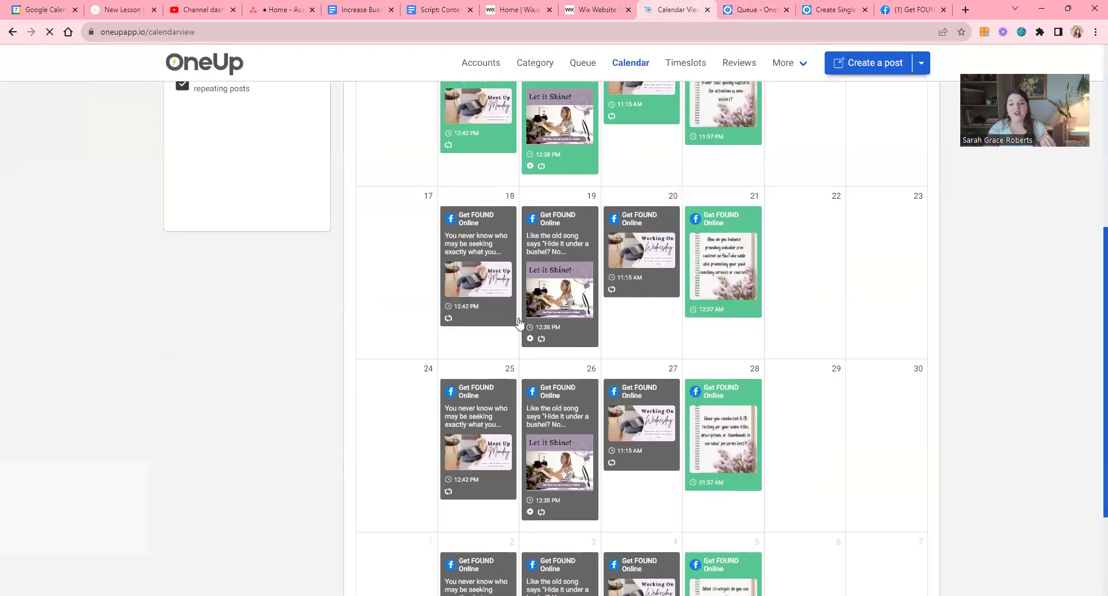
pyautogui.scroll(2, 610, 306)
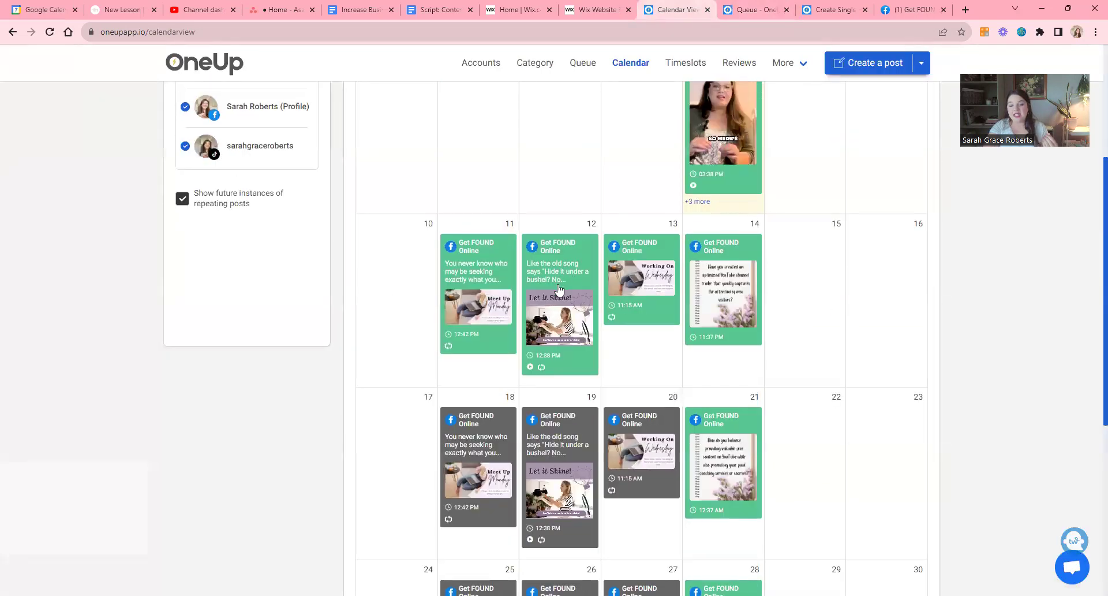
pyautogui.scroll(-1, 558, 290)
pyautogui.scroll(-2, 558, 292)
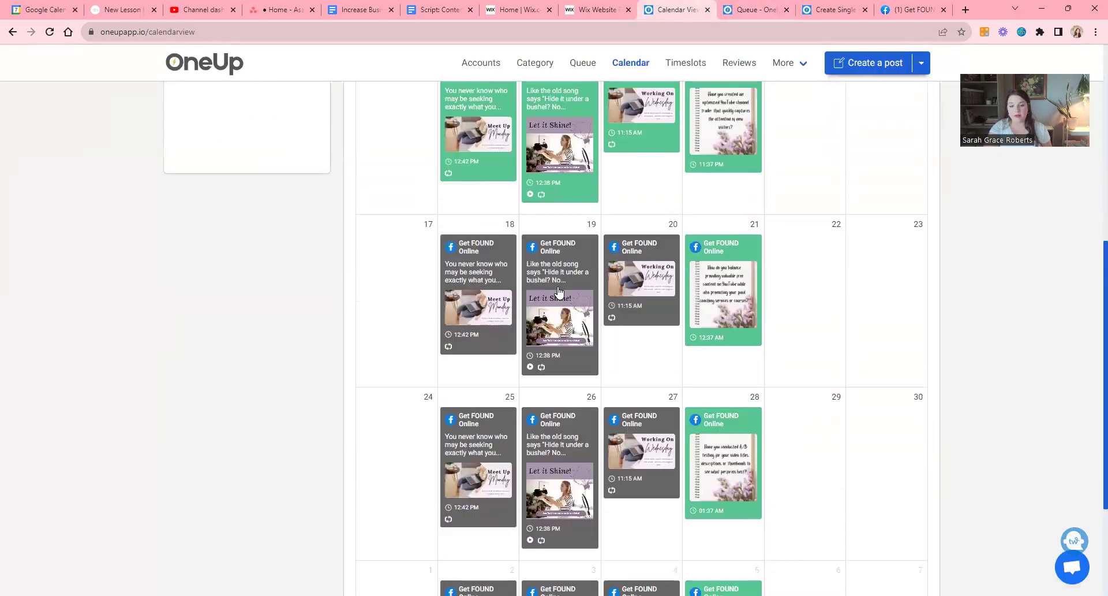
pyautogui.scroll(-1, 488, 301)
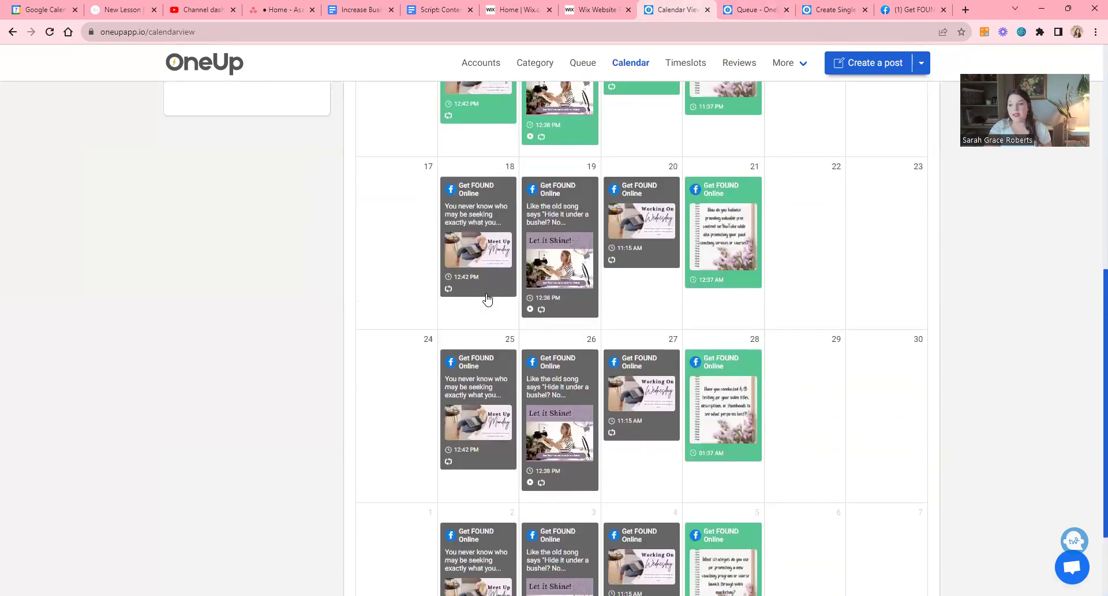
# - Compare the repeating Monday, Tuesday and Wednesday posts on the calendar across the weeks from September 11 through October 4
pyautogui.scroll(1, 487, 299)
pyautogui.scroll(3, 486, 299)
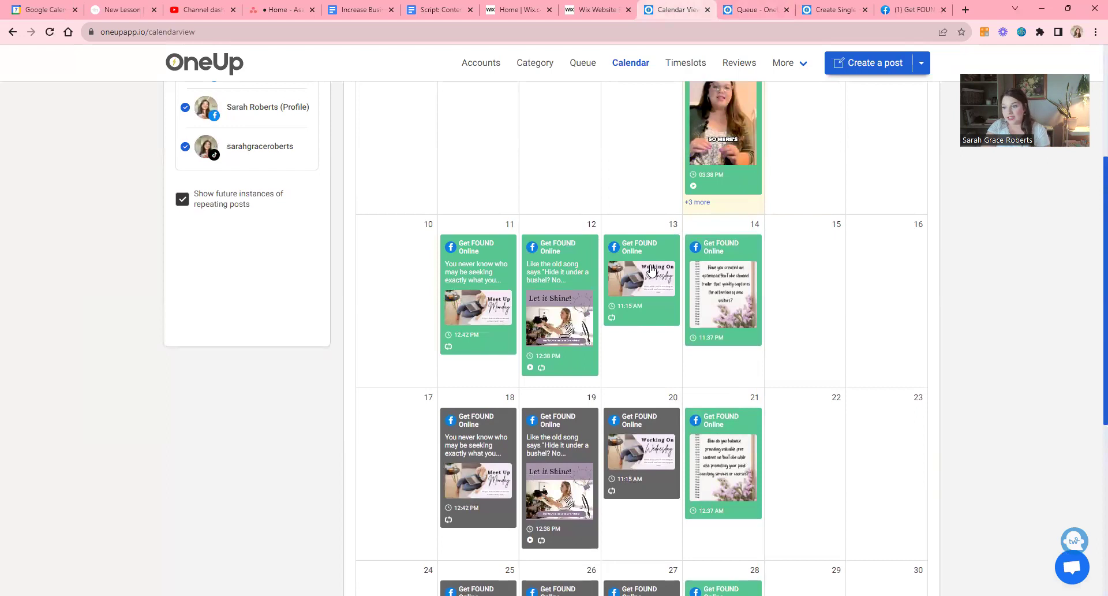
pyautogui.scroll(-6, 651, 269)
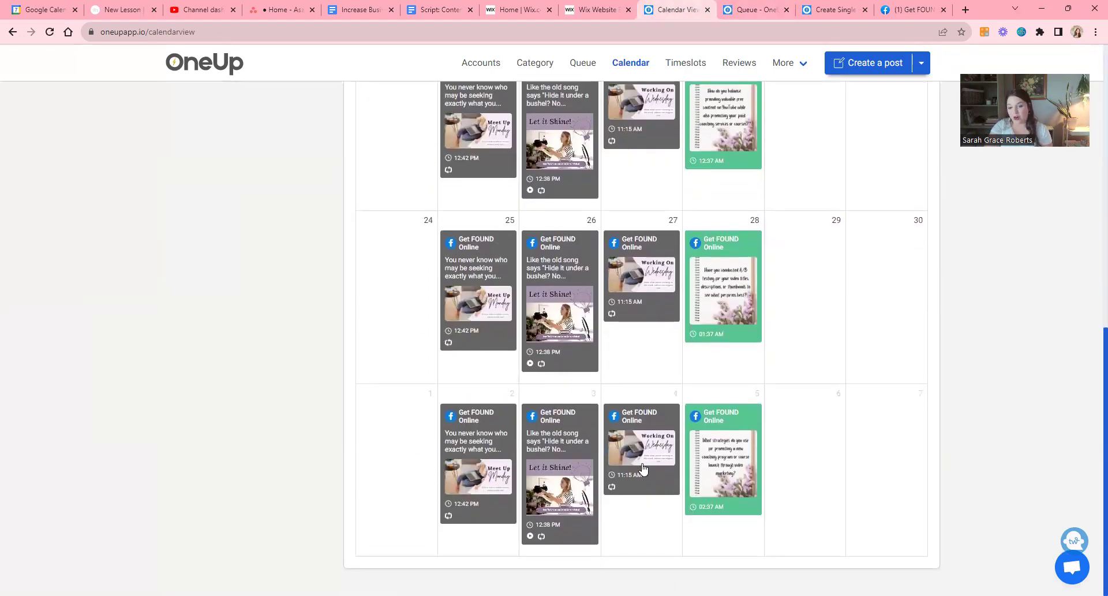
pyautogui.scroll(4, 635, 468)
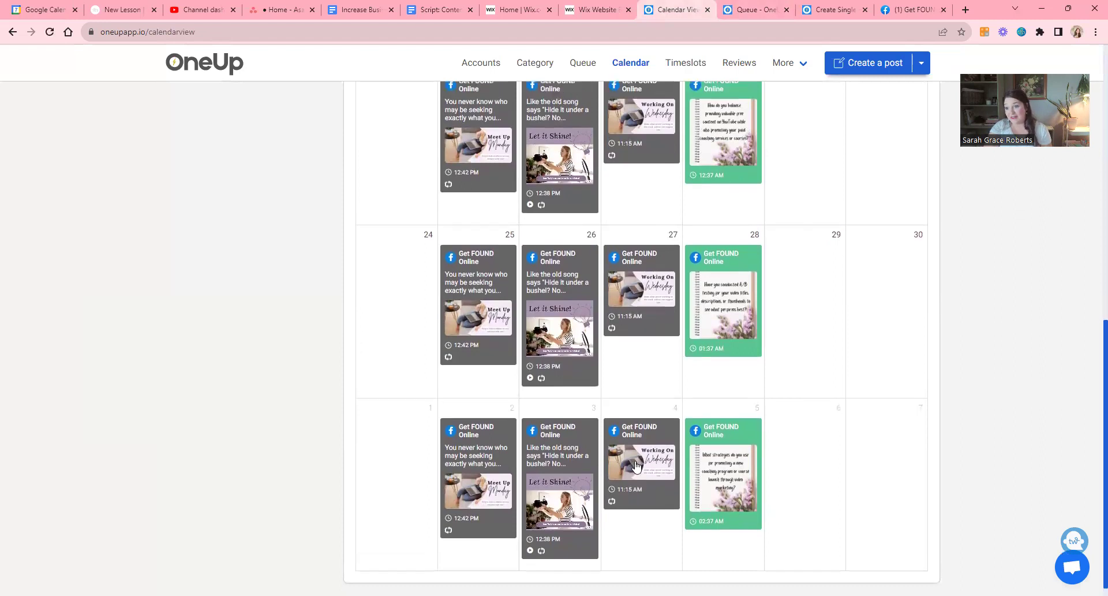
pyautogui.scroll(1, 636, 465)
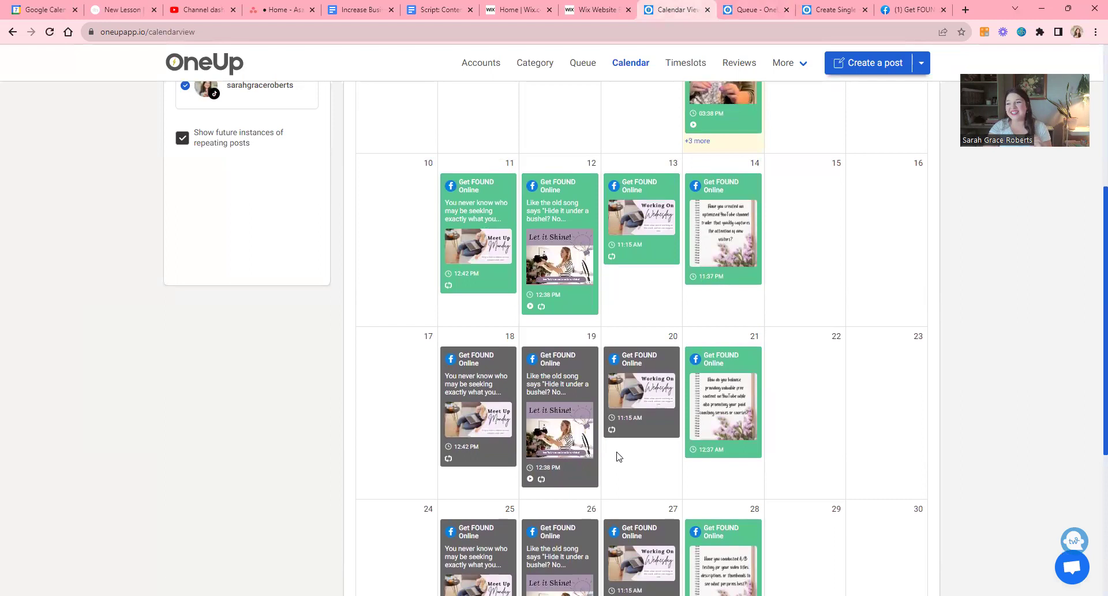
# - Preview the Get FOUND Online post scheduled for September 14 about the YouTube channel trailer, and close the preview
pyautogui.click(738, 239)
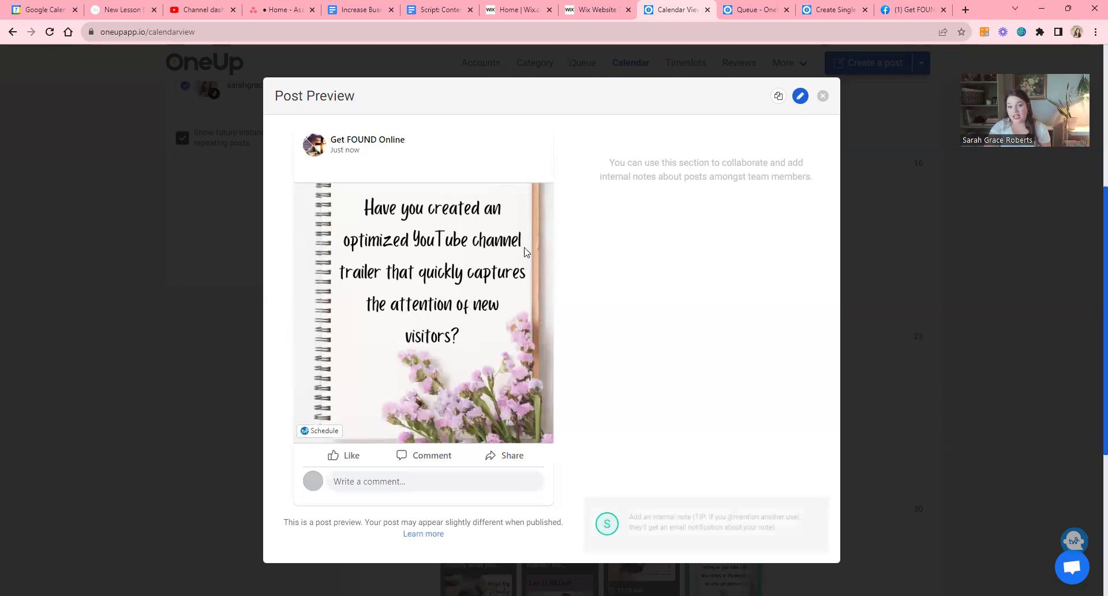
pyautogui.click(823, 96)
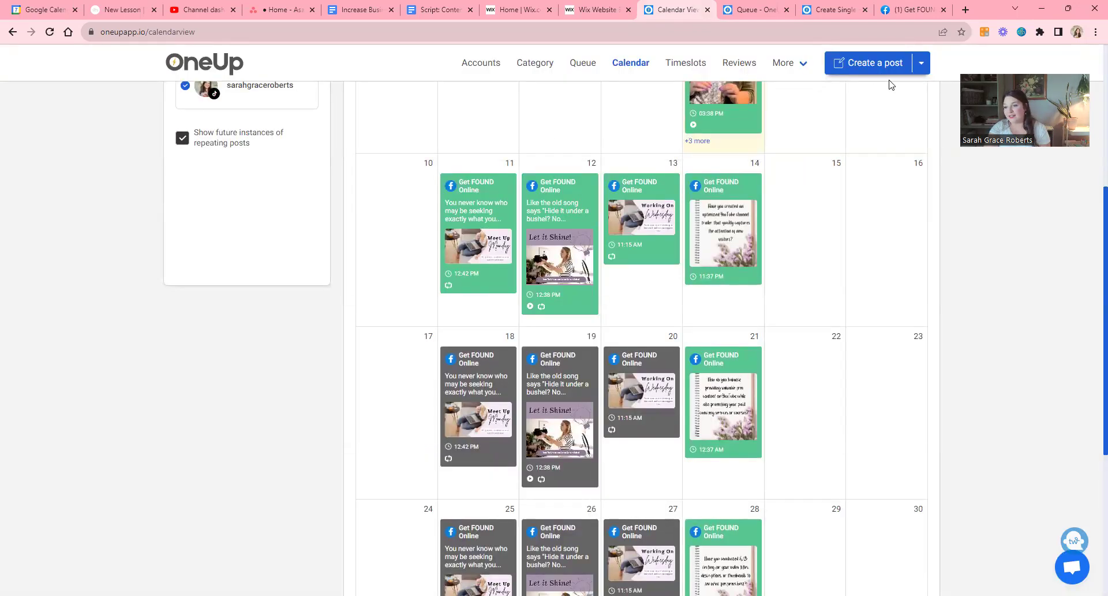
pyautogui.click(814, 65)
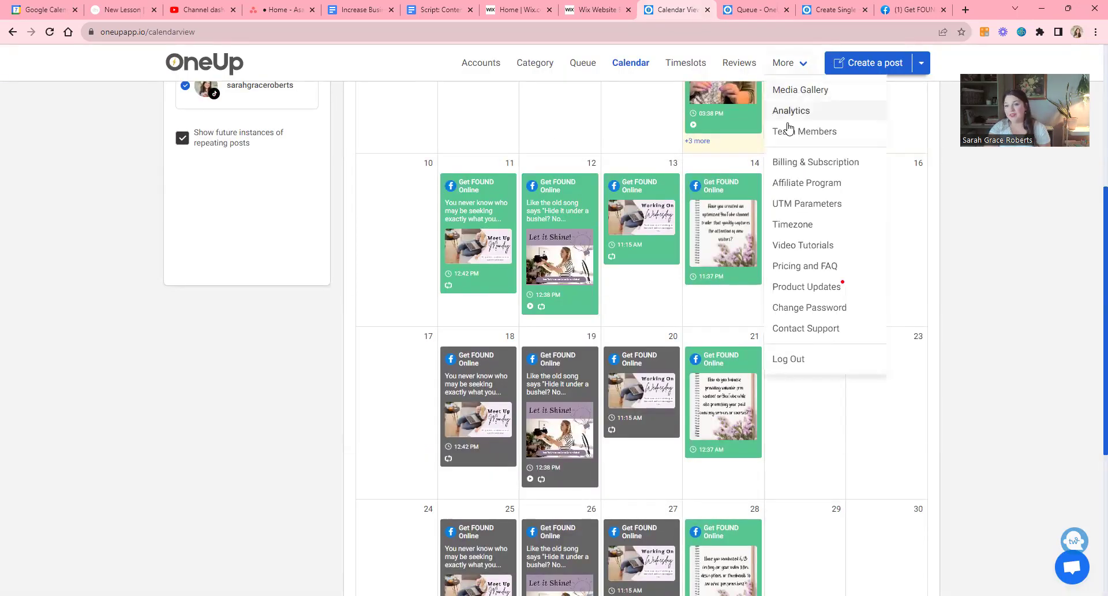
pyautogui.click(629, 335)
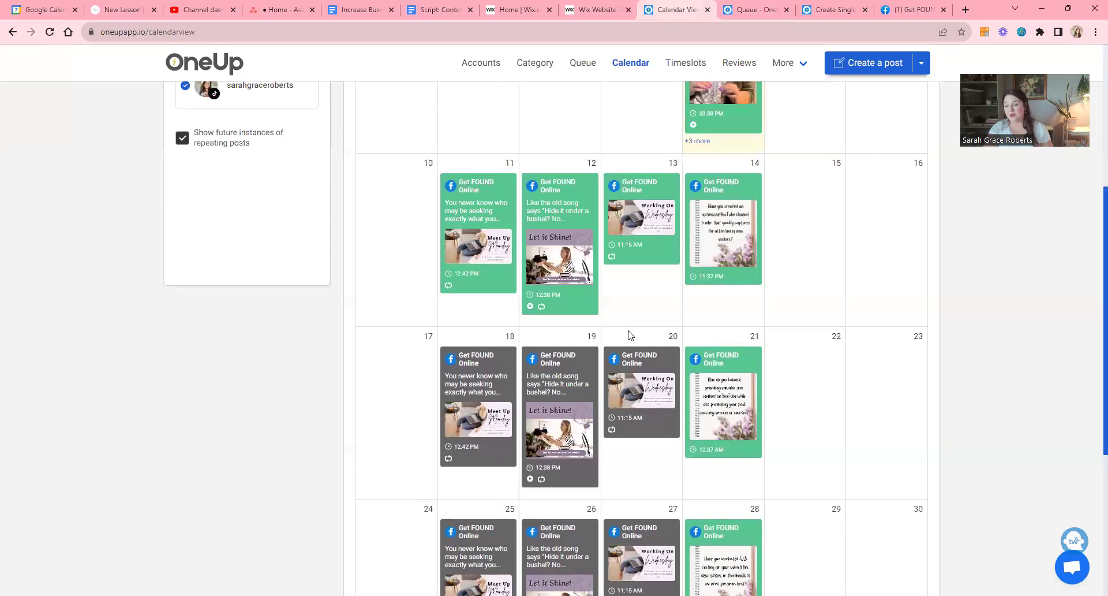
# - Examine the Thursday question posts on the calendar from September 14 onward
pyautogui.scroll(-6, 415, 378)
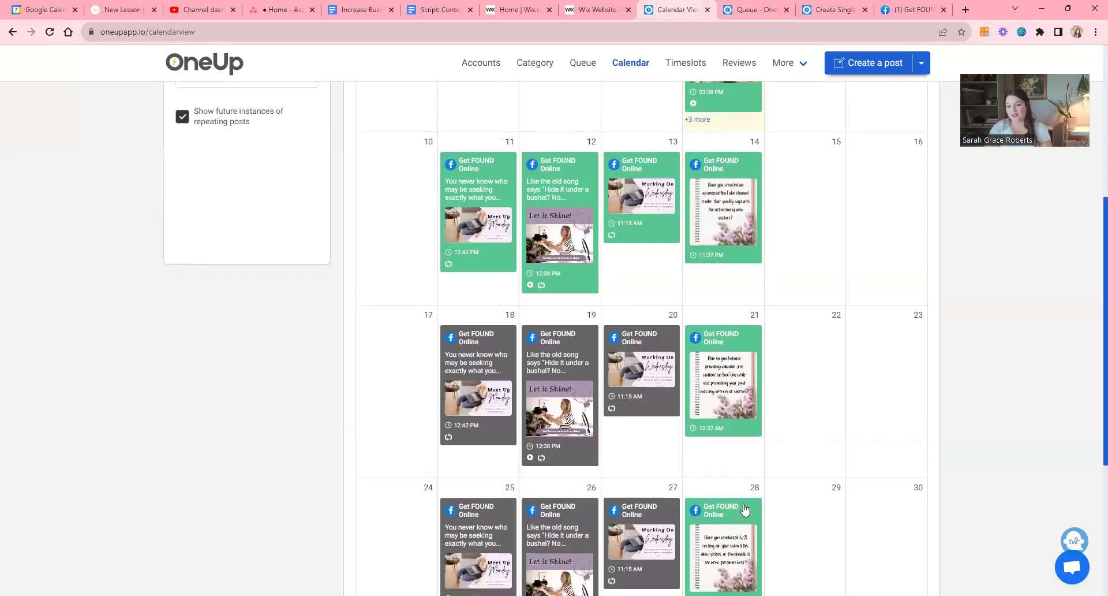
pyautogui.scroll(6, 730, 456)
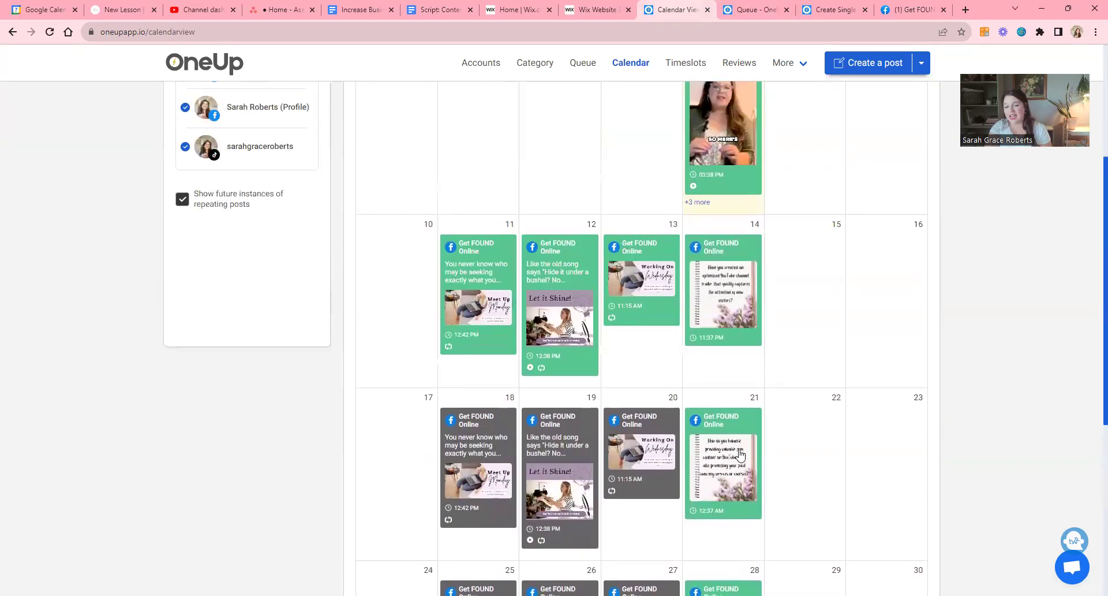
pyautogui.scroll(-3, 744, 411)
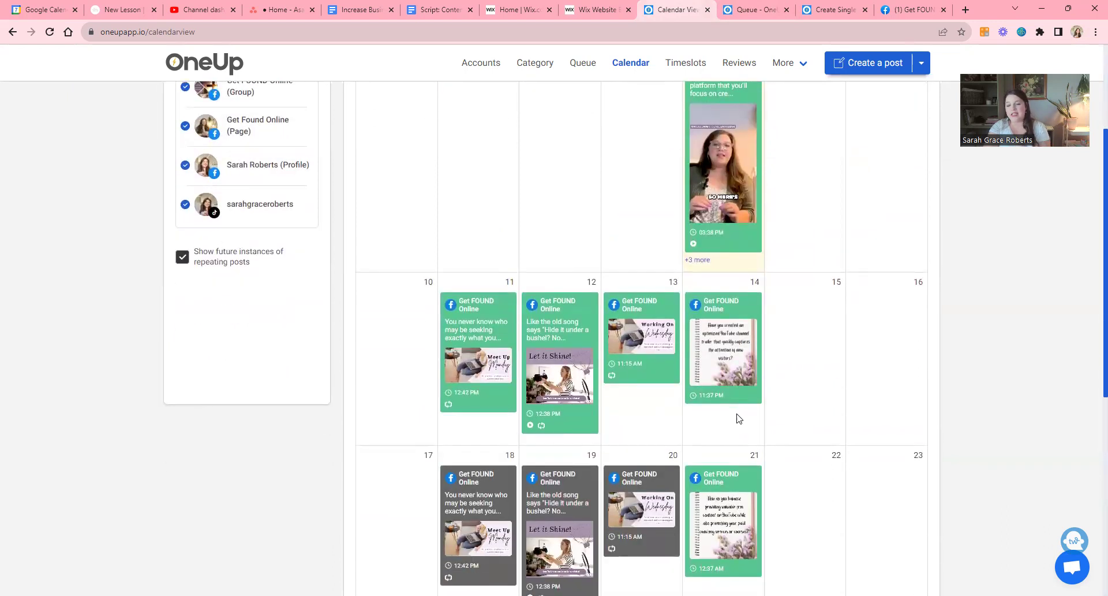